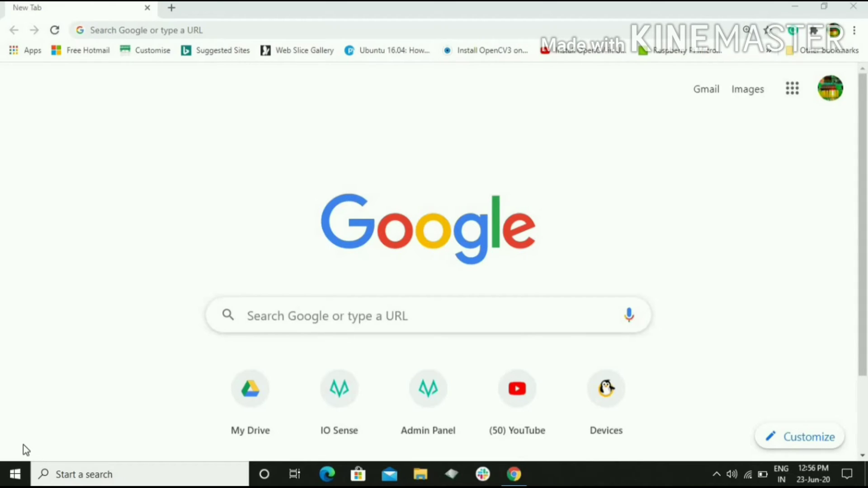
Search the web for simulide and open the SimulIDE home page from the results.
left_click(268, 309)
type("sim")
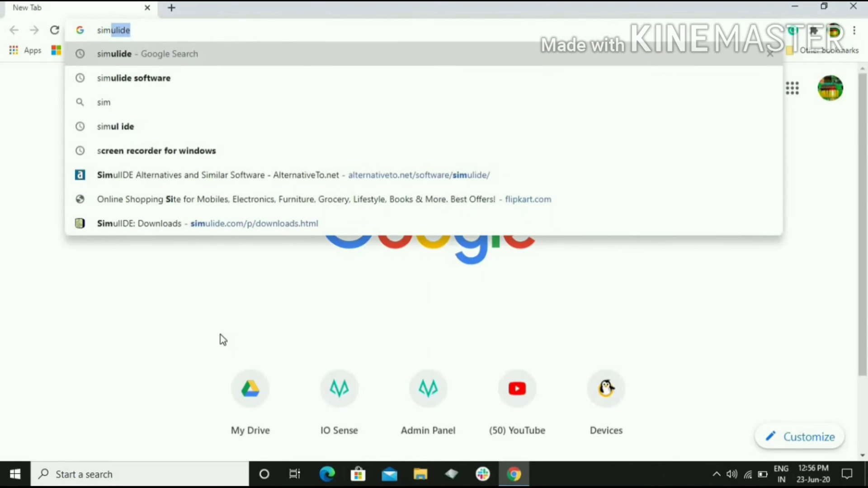
type("ulide")
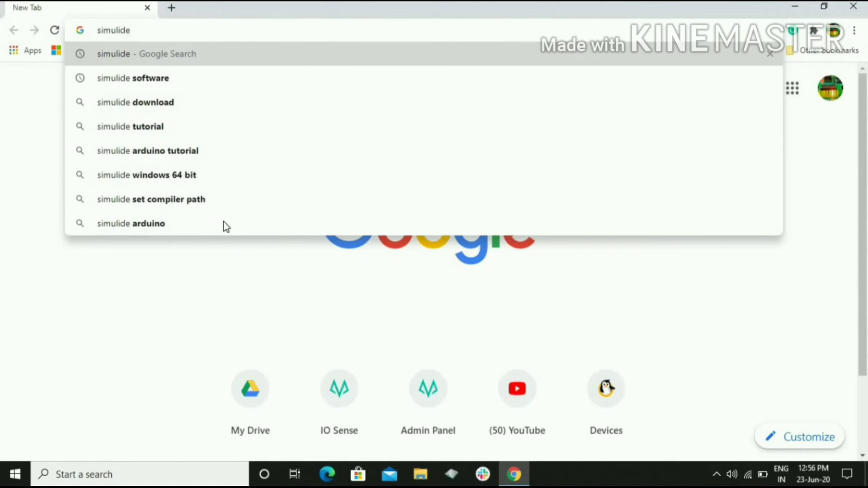
left_click(138, 53)
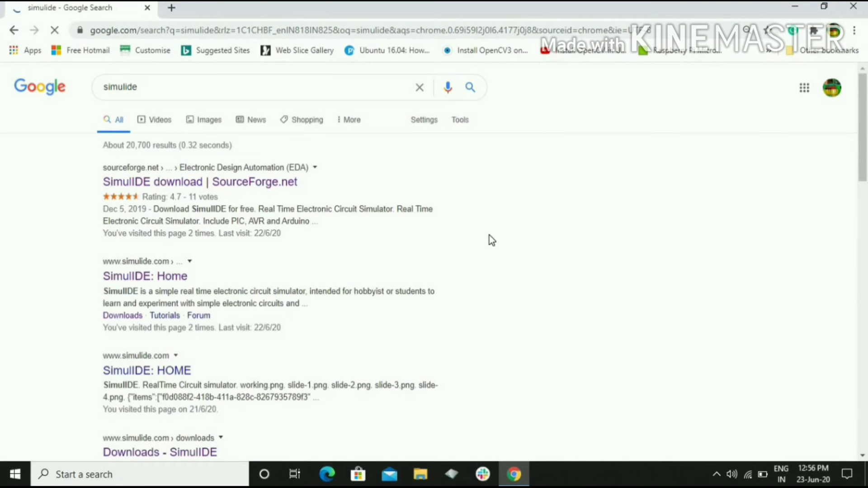
left_click(136, 279)
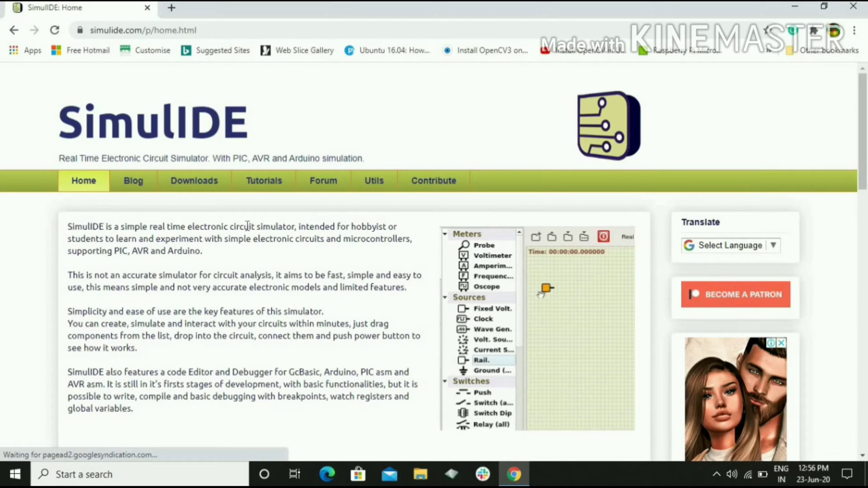
Look over the SimulIDE home page, then download the Windows 64 build of SimulIDE 0.3.12 to the Downloads folder.
scroll(172, 243, "down", 1)
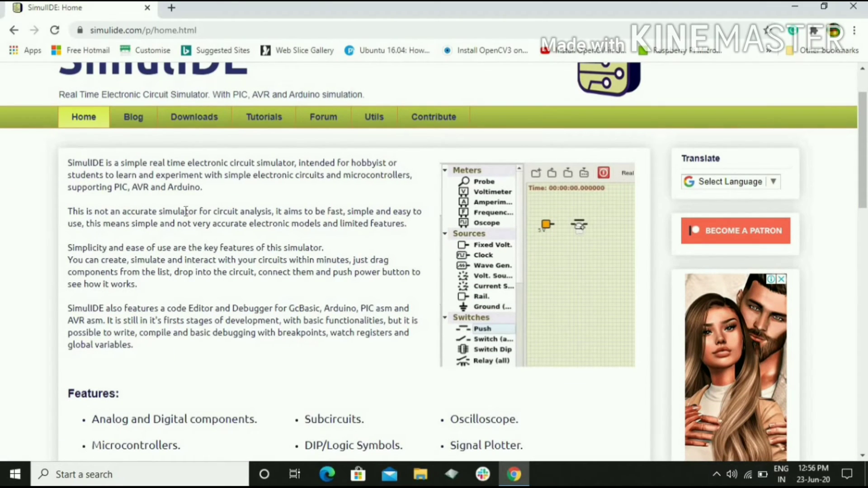
scroll(186, 211, "down", 5)
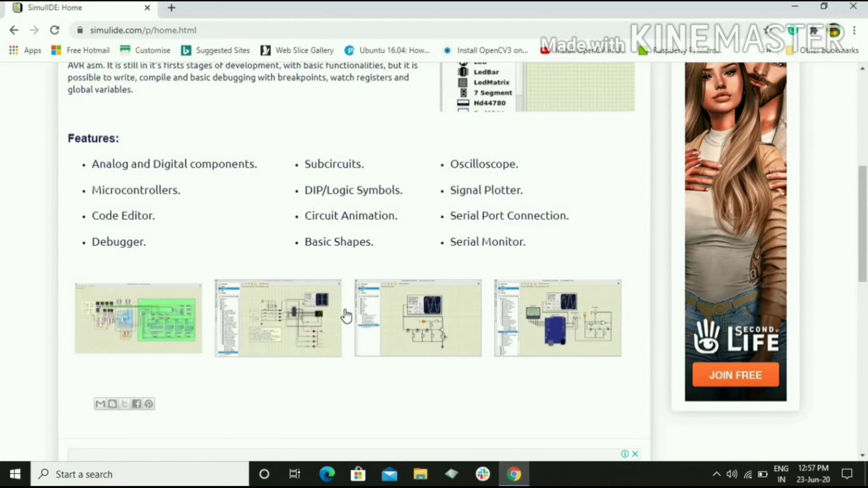
scroll(433, 316, "up", 8)
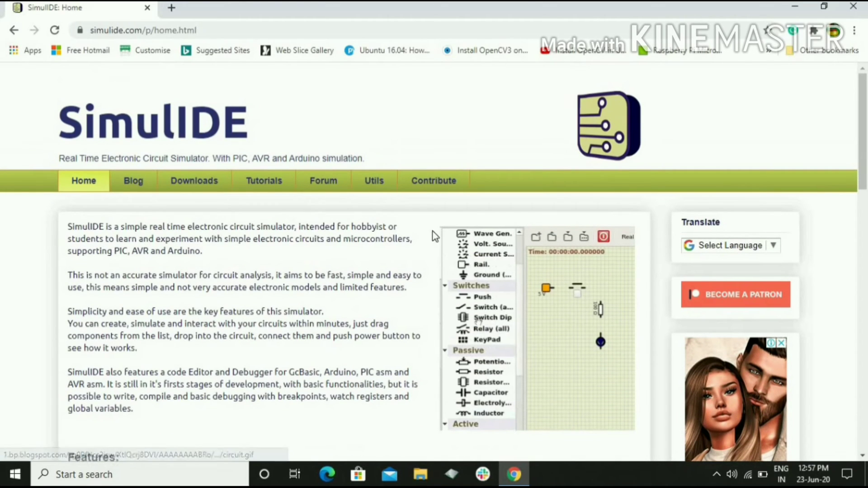
left_click(193, 191)
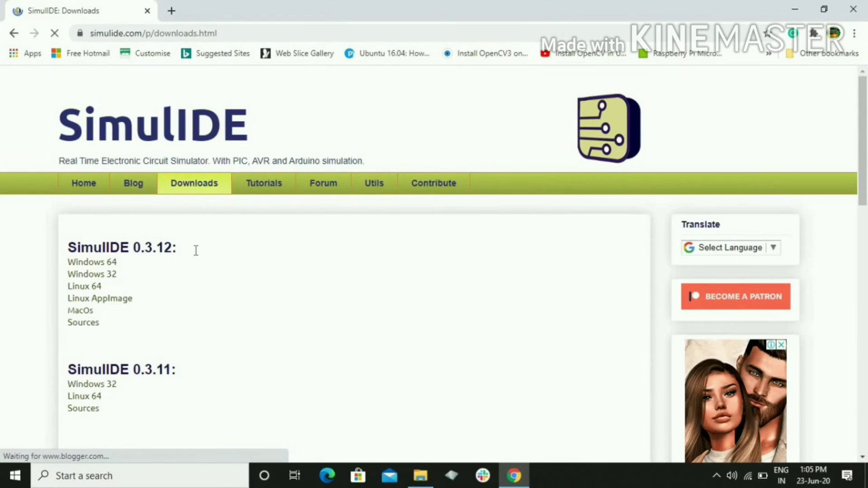
left_click(123, 300)
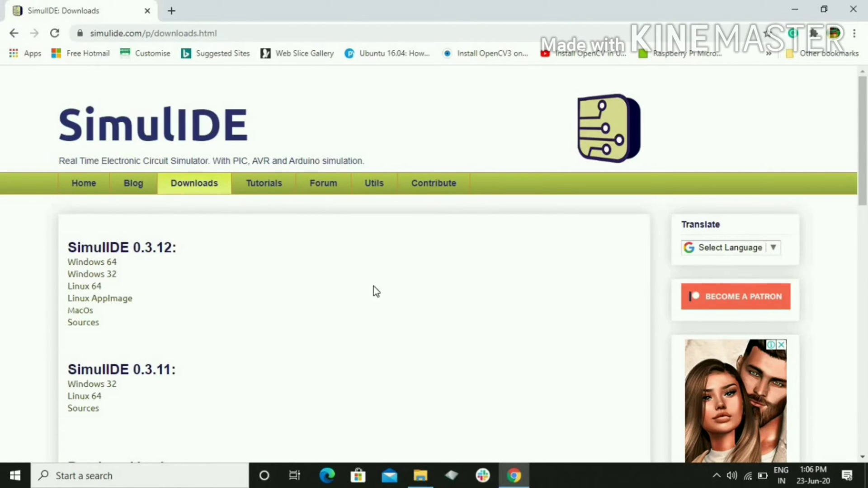
left_click(107, 264)
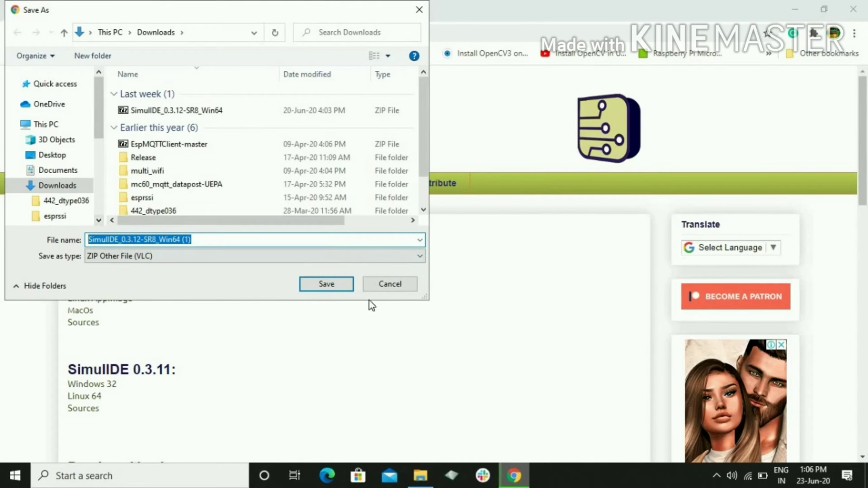
left_click(324, 291)
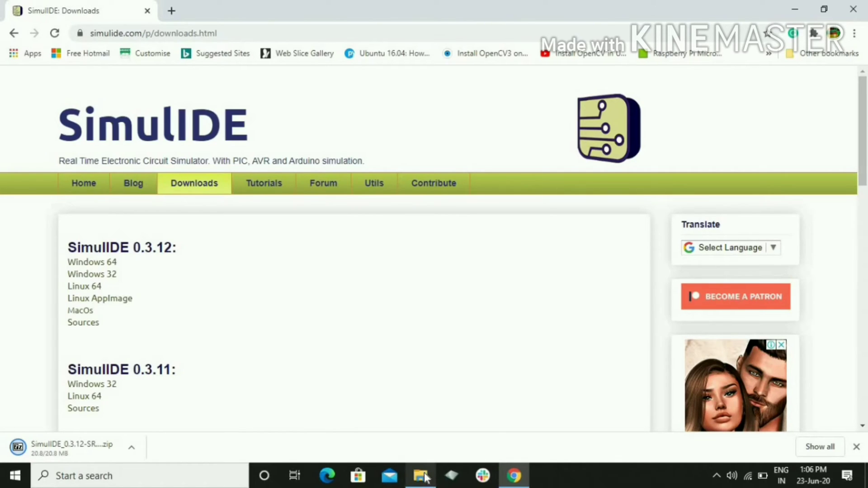
Switch to File Explorer and open the SimulIDE_0.3.12-SR8_Win64 folder in Program Files on drive C.
left_click(456, 398)
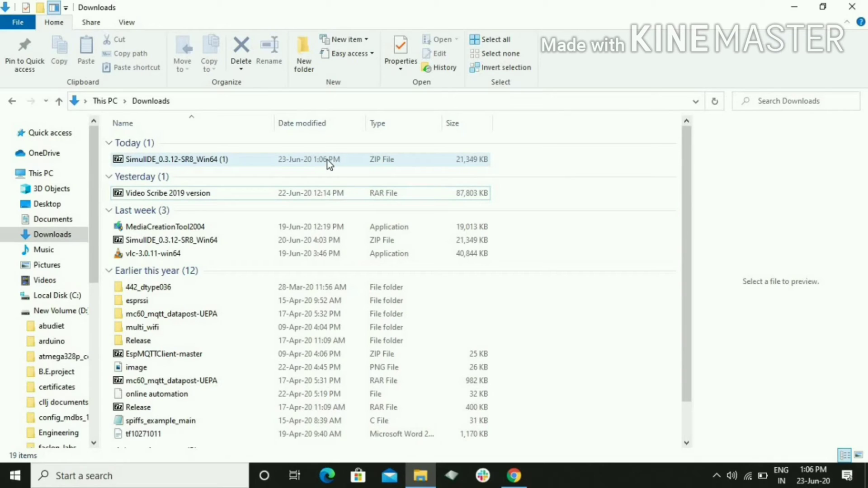
left_click(64, 298)
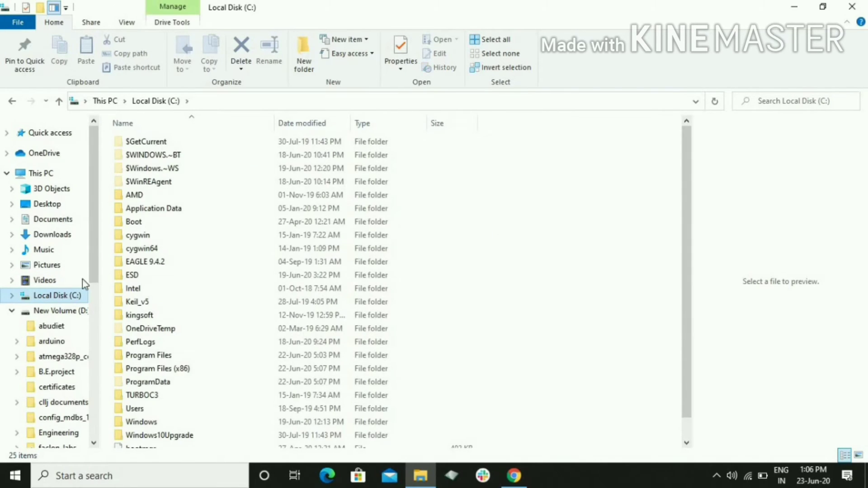
left_click(149, 358)
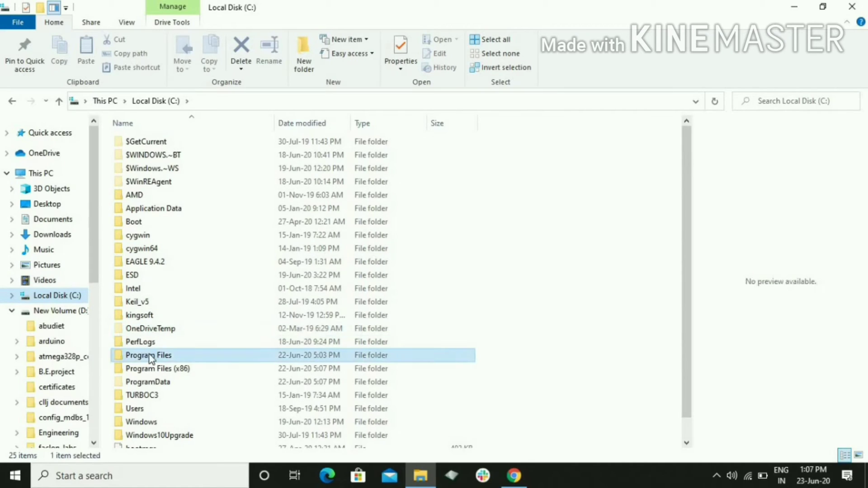
double_click(150, 356)
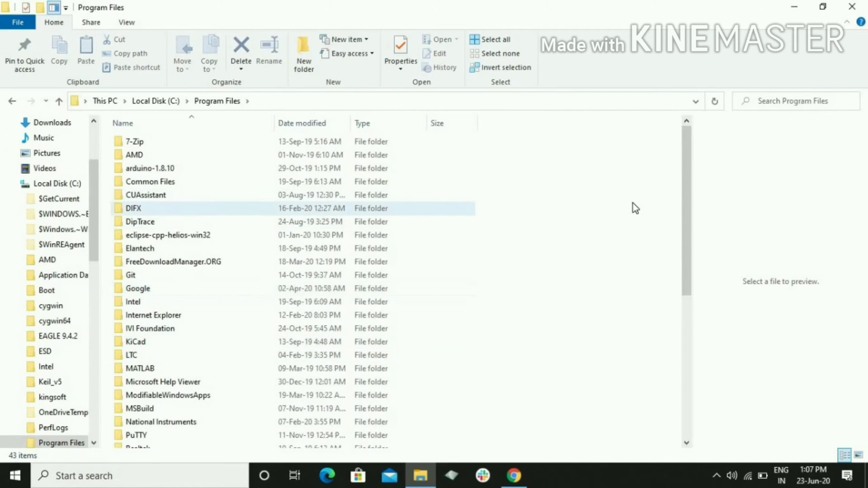
left_click_drag(687, 204, 680, 269)
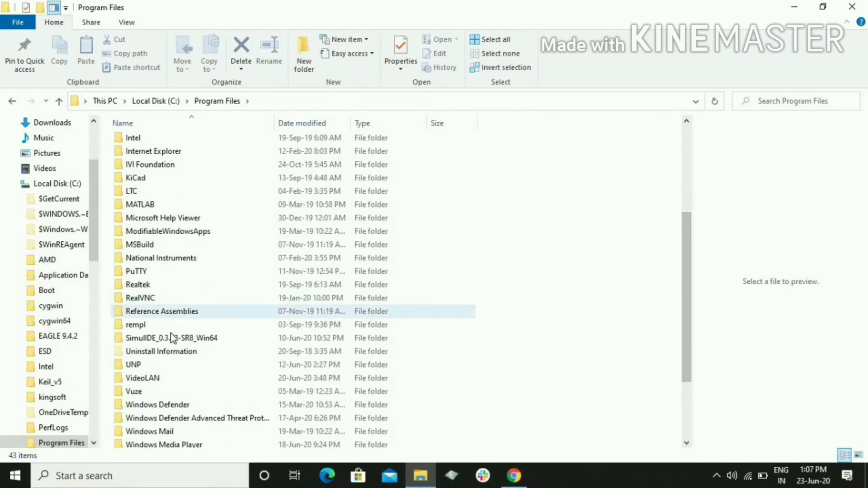
double_click(171, 337)
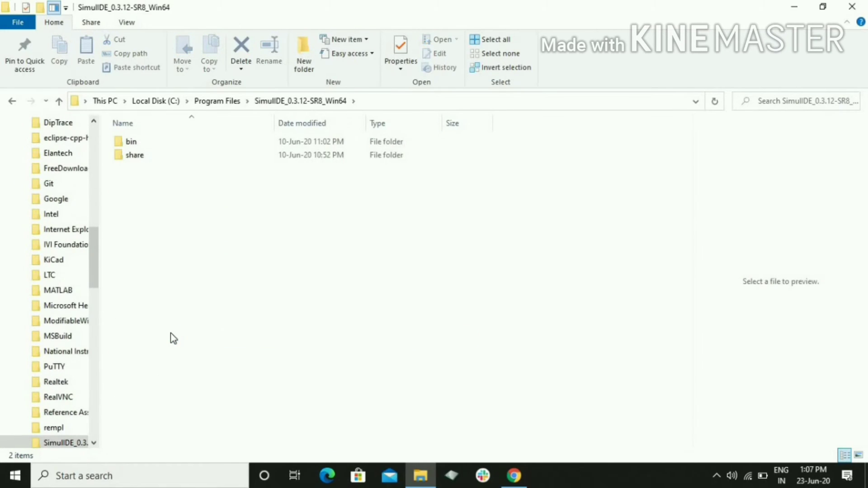
Launch the simulide application from the bin folder and maximize its window.
double_click(180, 142)
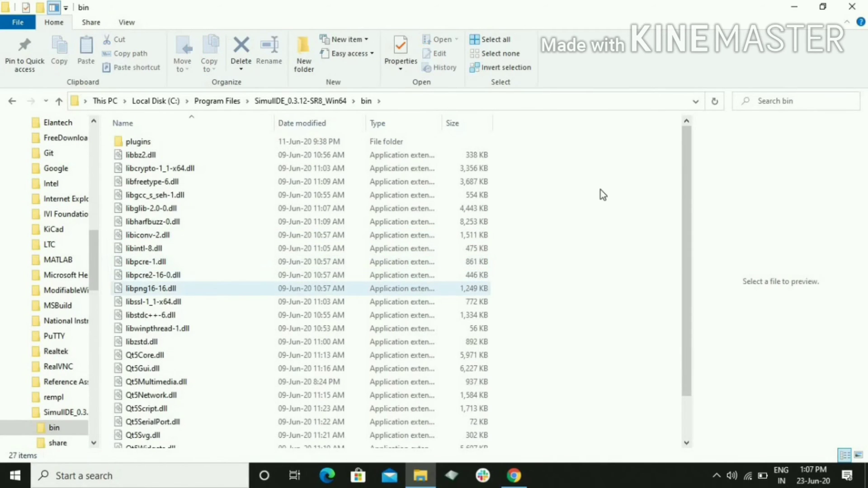
left_click_drag(689, 284, 680, 374)
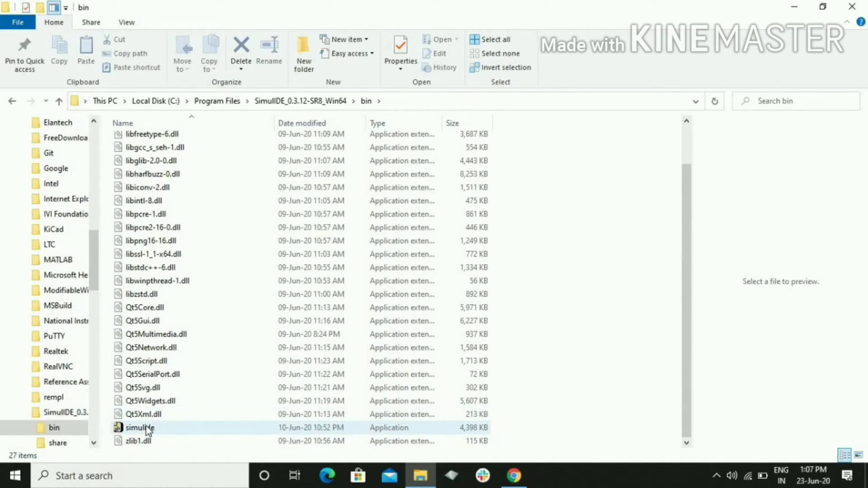
double_click(146, 426)
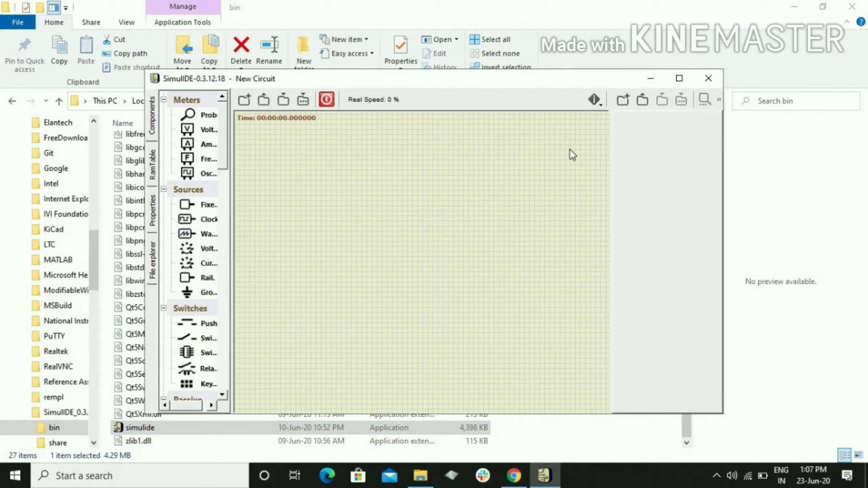
left_click(676, 78)
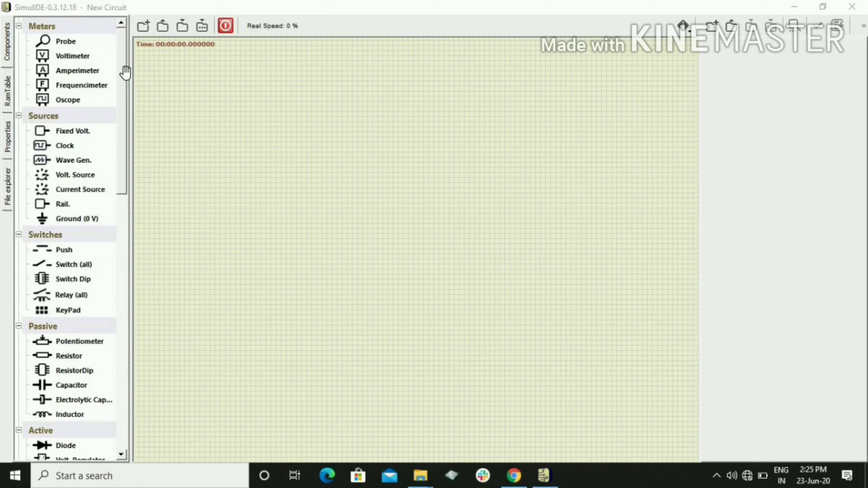
Examine the component library from Meters down to Micro and Logic, including the Arduino and Sensors groups.
left_click_drag(121, 78, 141, 40)
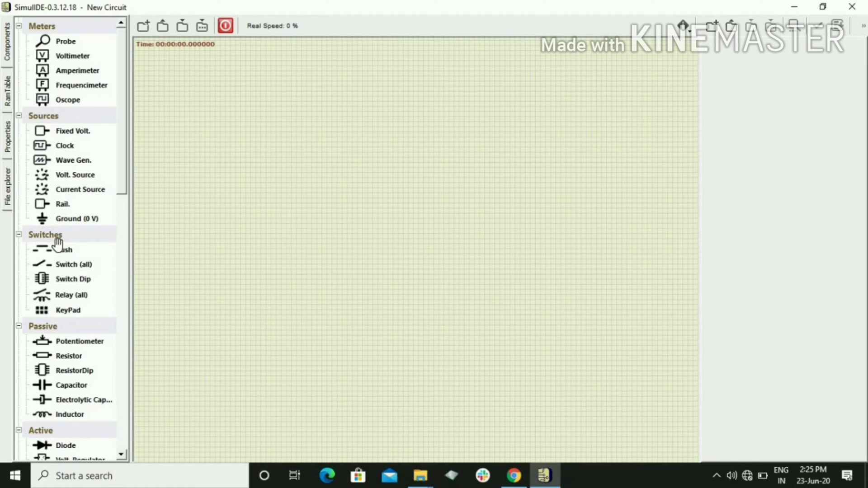
scroll(63, 232, "down", 1)
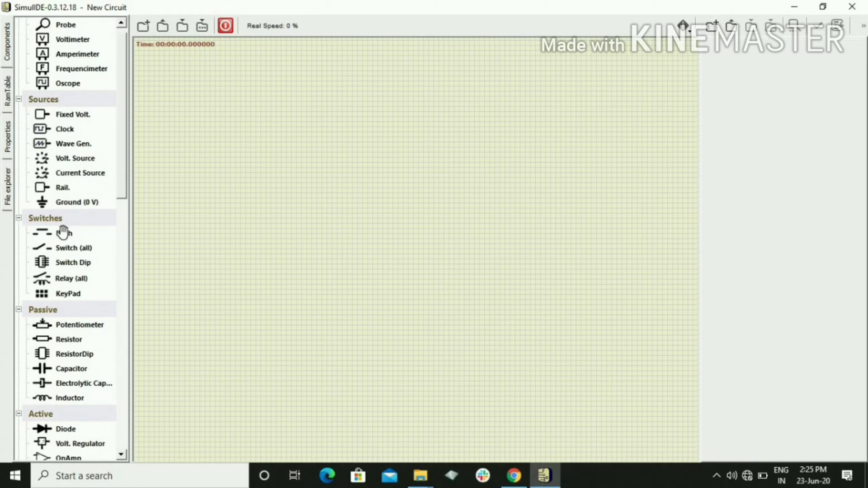
scroll(120, 225, "down", 4)
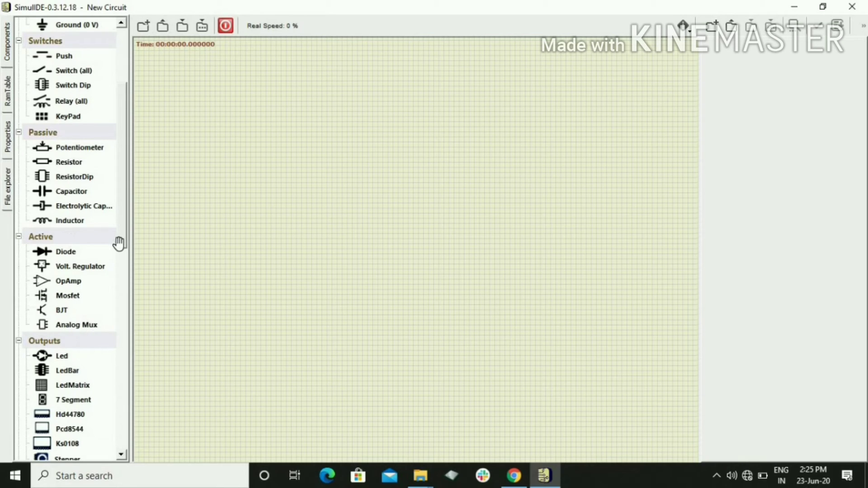
scroll(128, 271, "down", 3)
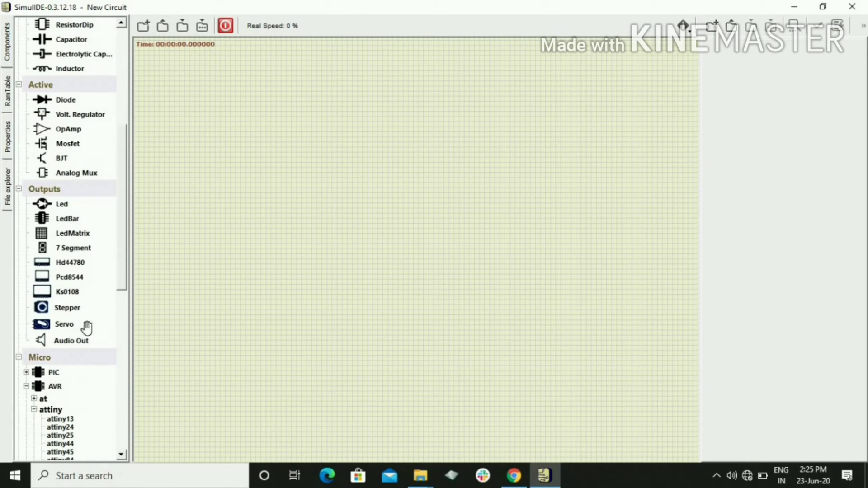
left_click_drag(117, 220, 134, 294)
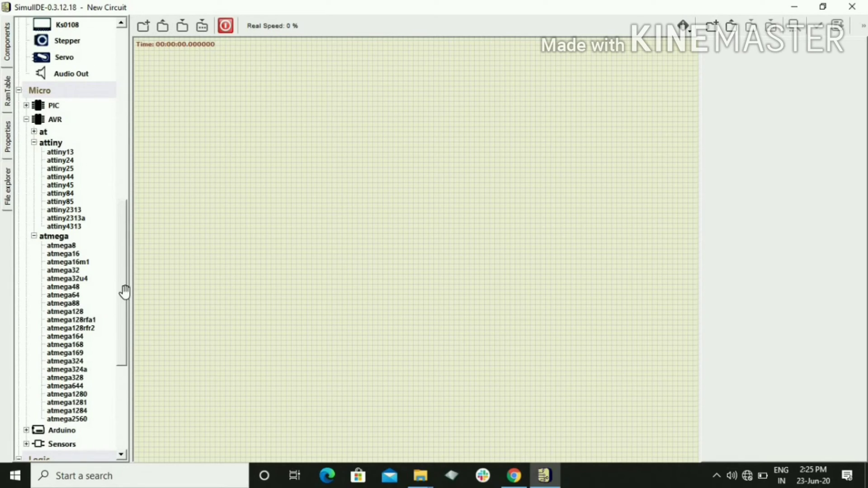
left_click_drag(124, 297, 27, 326)
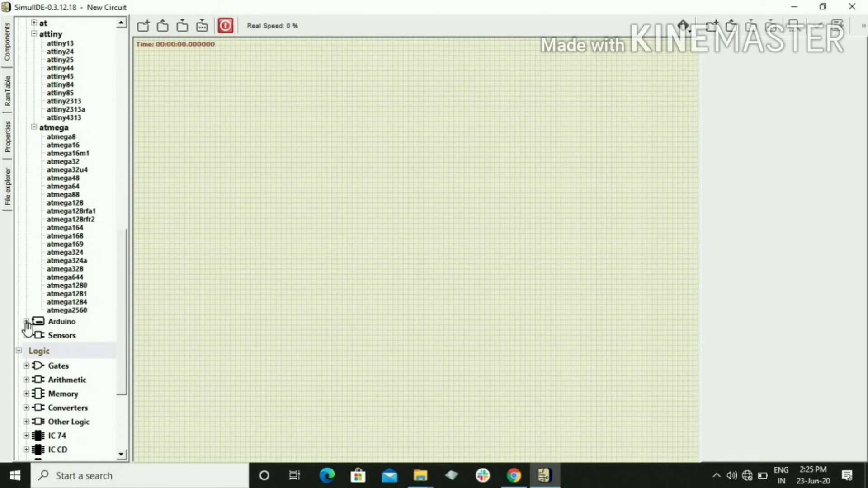
left_click(26, 335)
left_click(25, 322)
left_click(26, 322)
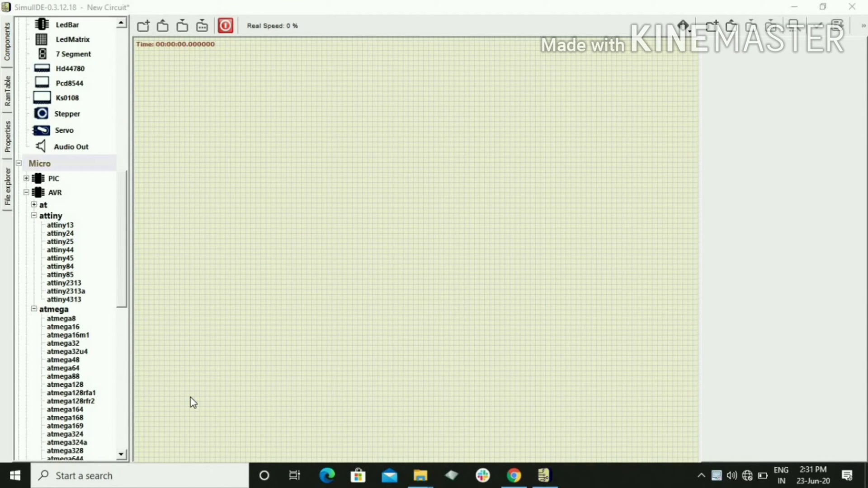
Place an atmega328 microcontroller in the upper middle of the empty circuit.
left_click_drag(119, 287, 125, 308)
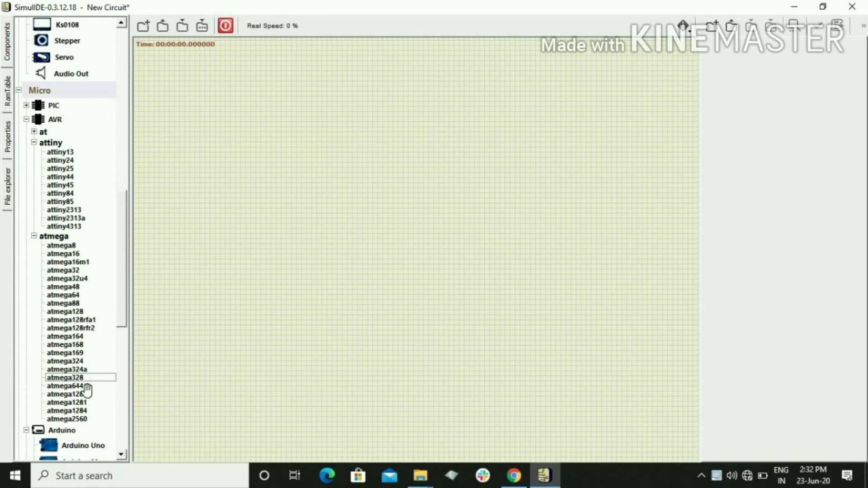
left_click_drag(77, 380, 409, 150)
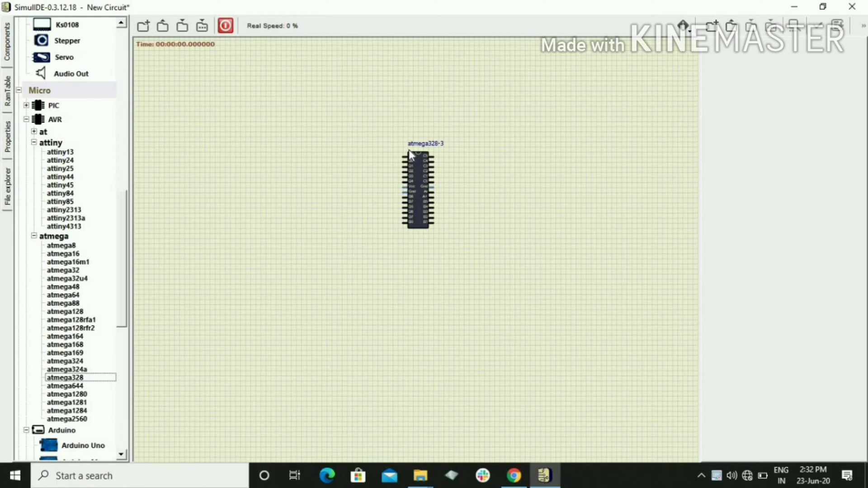
scroll(43, 324, "up", 3)
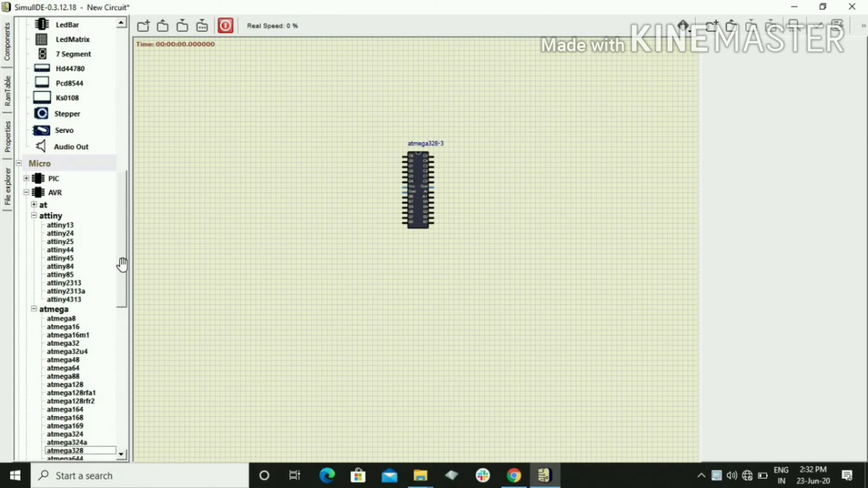
Add a push button to the left of the atmega328 and an LED to its right near pin B1.
scroll(74, 210, "up", 10)
left_click_drag(64, 233, 321, 168)
scroll(128, 161, "down", 10)
left_click_drag(62, 264, 501, 256)
scroll(461, 218, "up", 5)
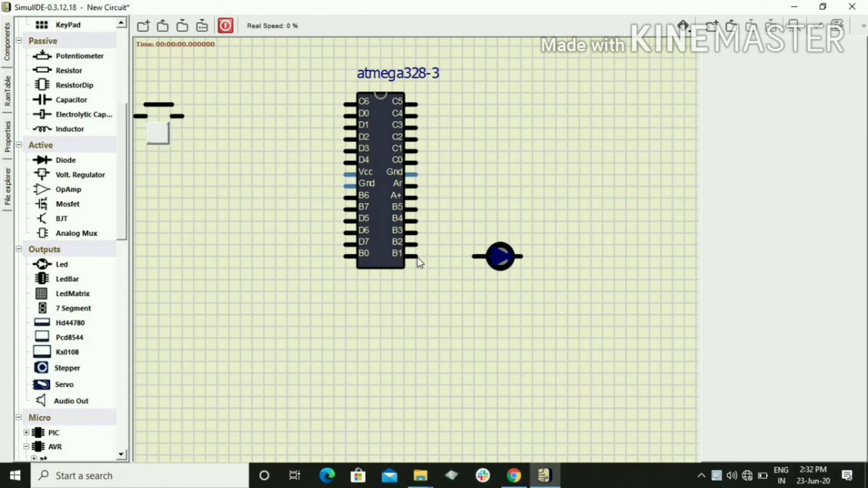
Wire pin B1 to the LED, and align the push button with pin B0 and connect the two.
left_click_drag(418, 257, 475, 257)
mouse_move(191, 123)
left_mouse_down()
mouse_move(288, 258)
mouse_move(339, 257)
left_mouse_up()
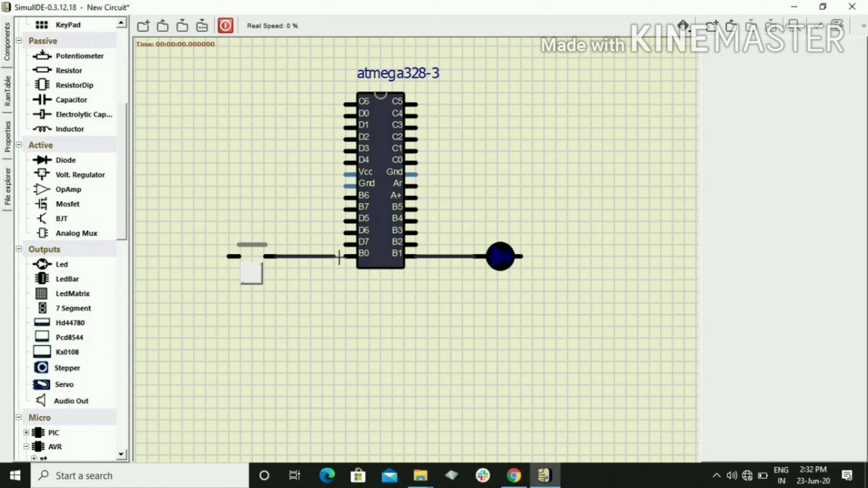
key("Escape")
Connect a fixed voltage source to the push button's free terminal and a ground to the LED's free terminal.
scroll(123, 159, "up", 5)
left_click_drag(72, 42, 236, 257)
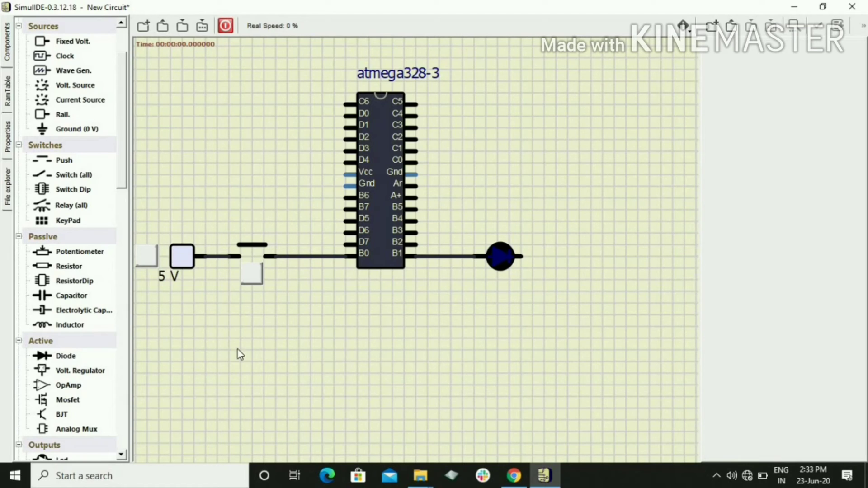
left_click_drag(87, 130, 520, 257)
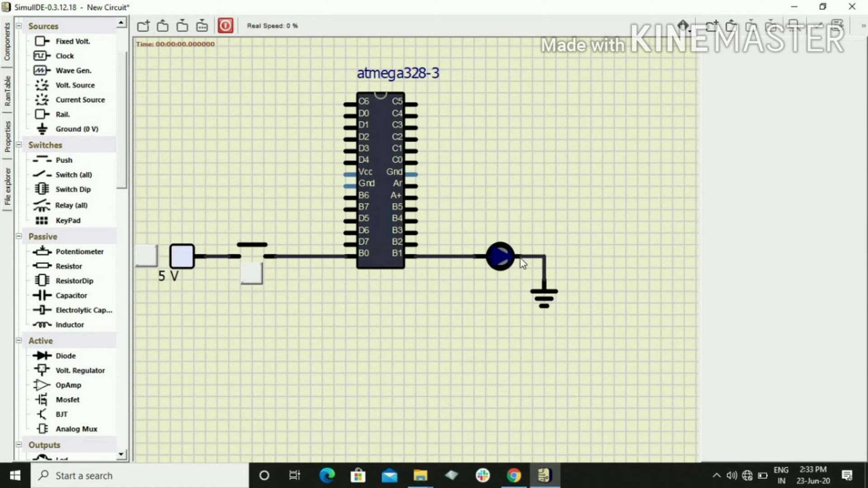
Load the saved simul_ide circuit from the projects/simulide folder, discarding the changes to the current circuit.
scroll(237, 181, "down", 2)
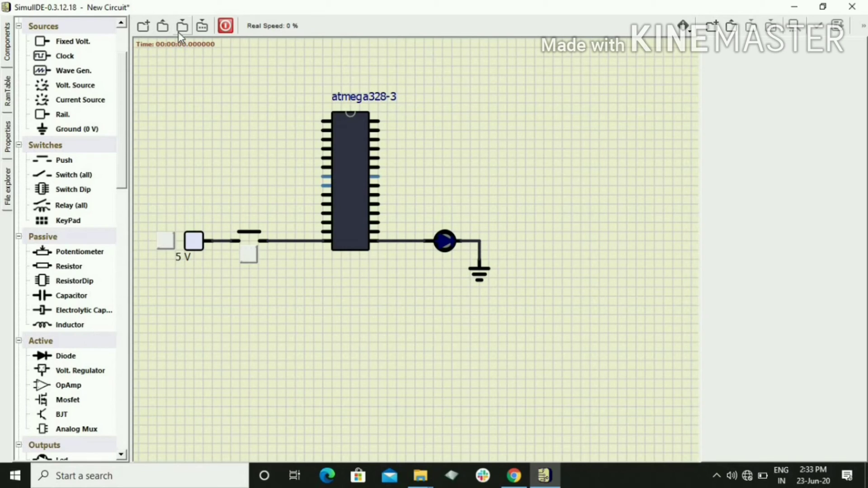
left_click(164, 27)
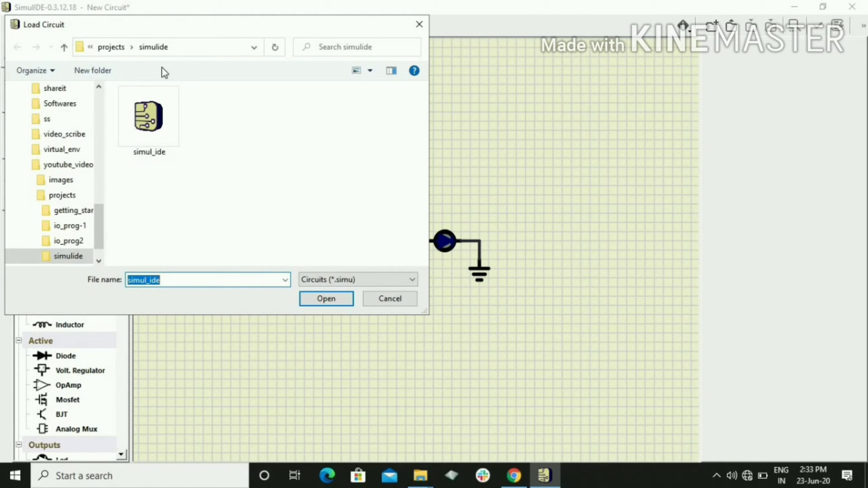
left_click(150, 131)
left_click(343, 297)
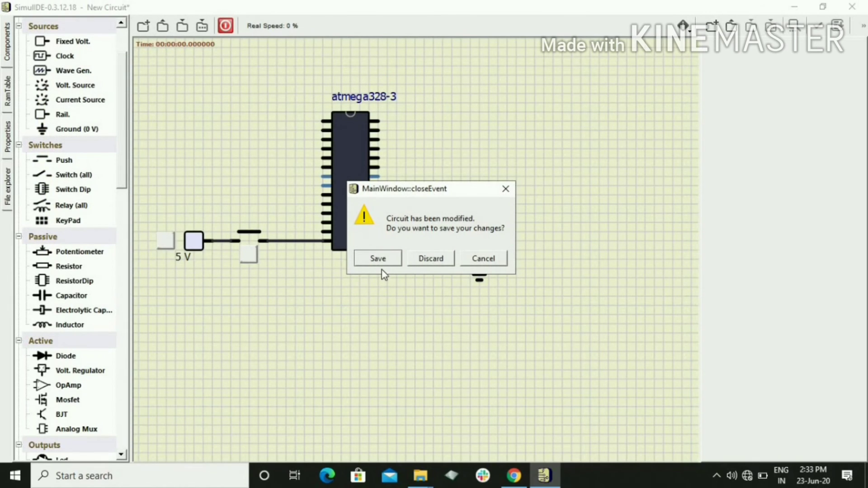
left_click(422, 257)
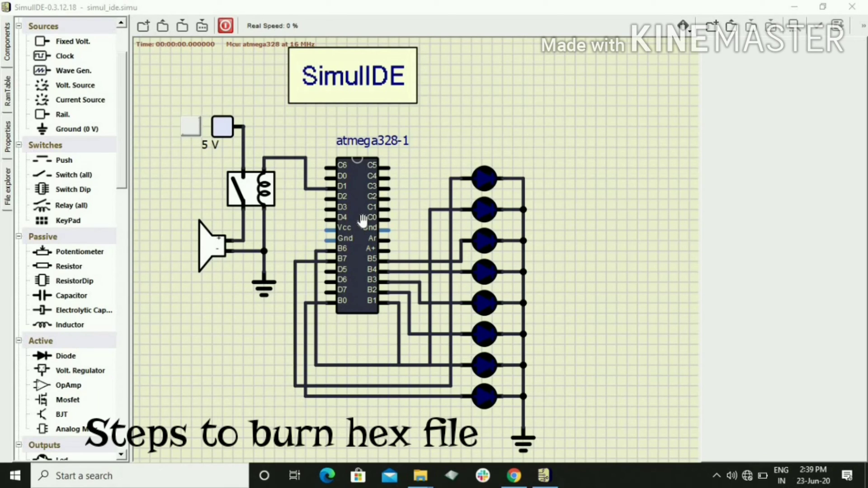
Load the learning hex file from Atmel Studio/7.0/learning/GccApplication5/Debug as the atmega328's firmware.
left_click(361, 244)
right_click(360, 244)
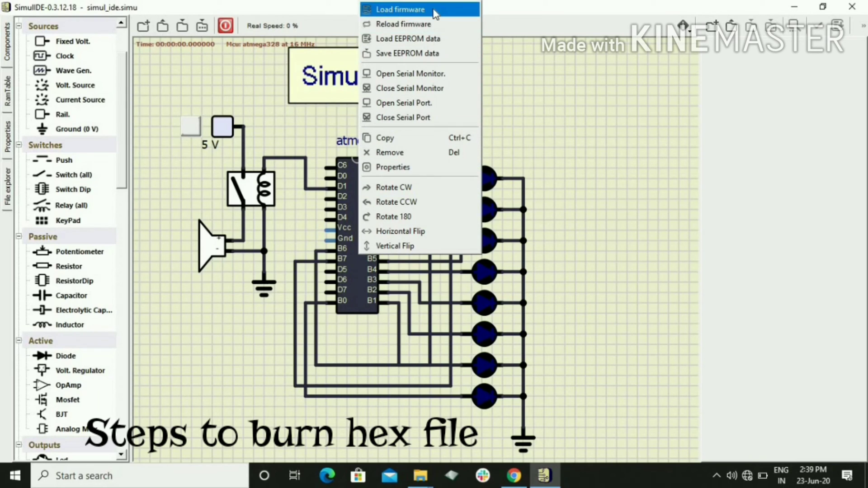
left_click(398, 10)
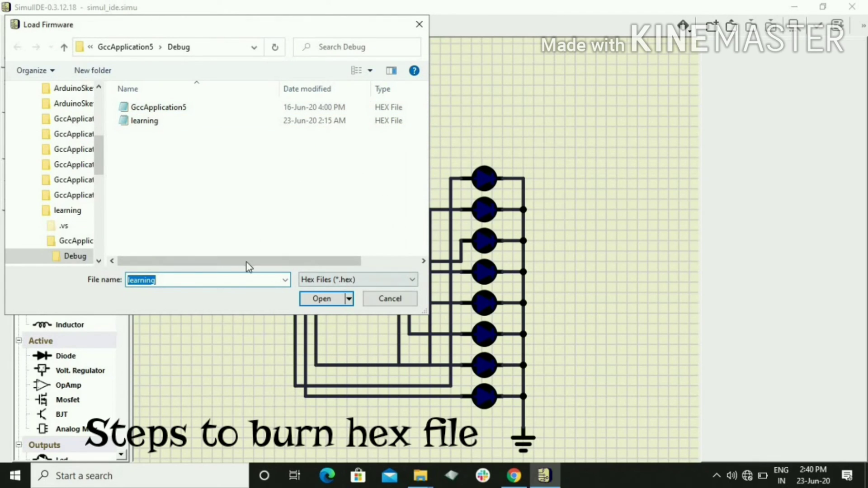
left_click(89, 48)
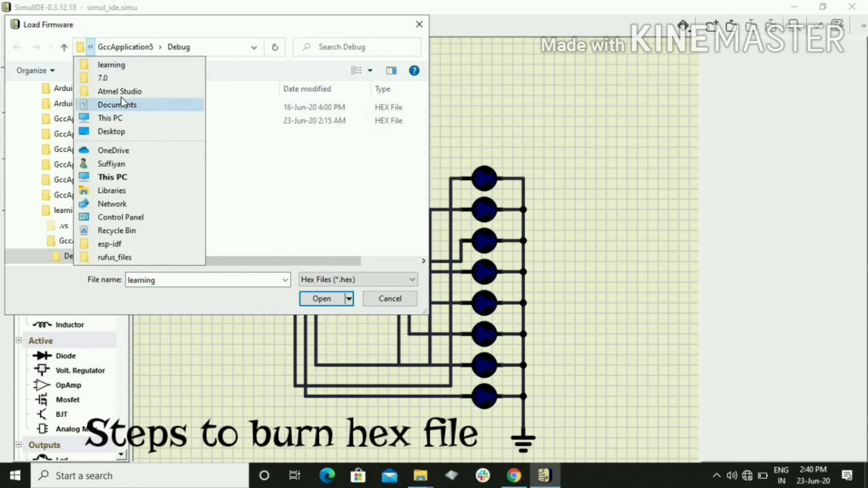
left_click(120, 92)
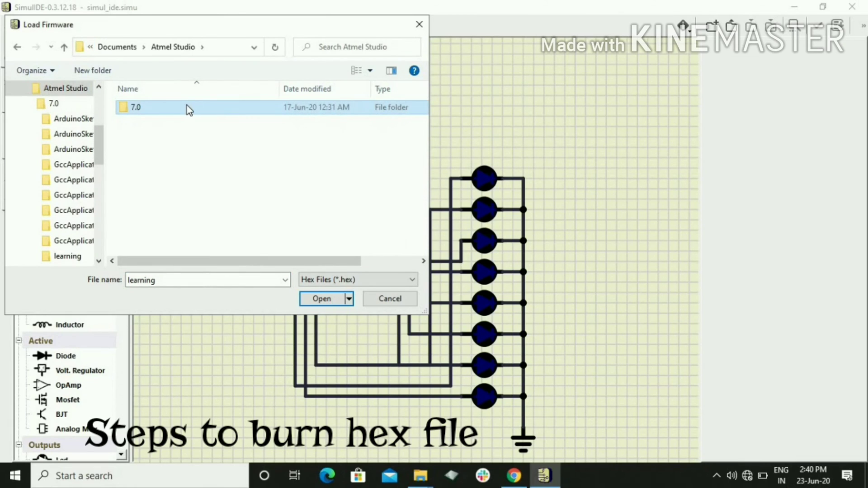
double_click(187, 105)
left_click(168, 233)
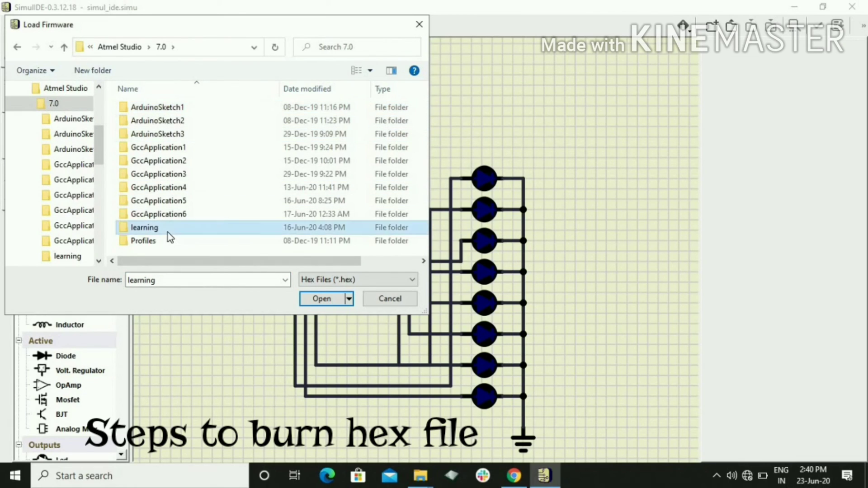
double_click(168, 233)
double_click(213, 126)
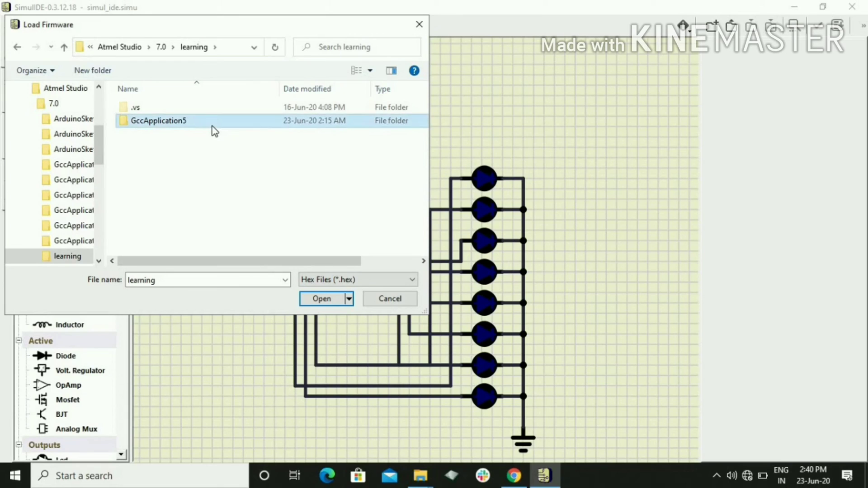
double_click(156, 109)
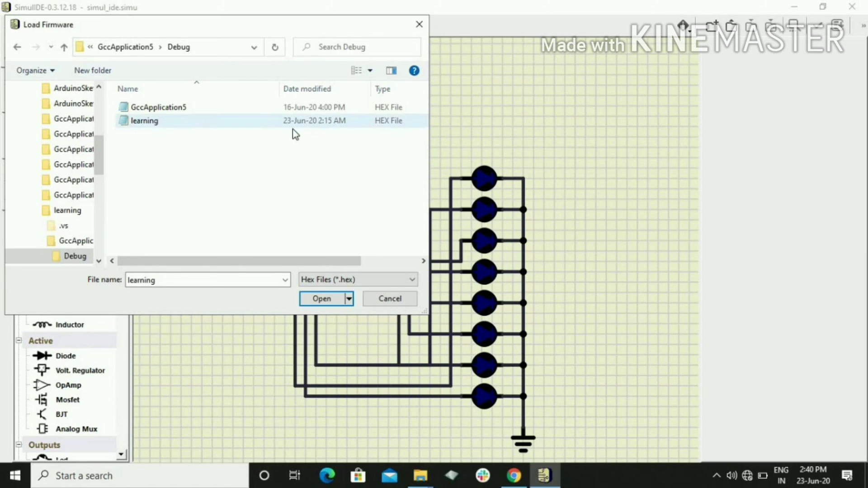
left_click(207, 121)
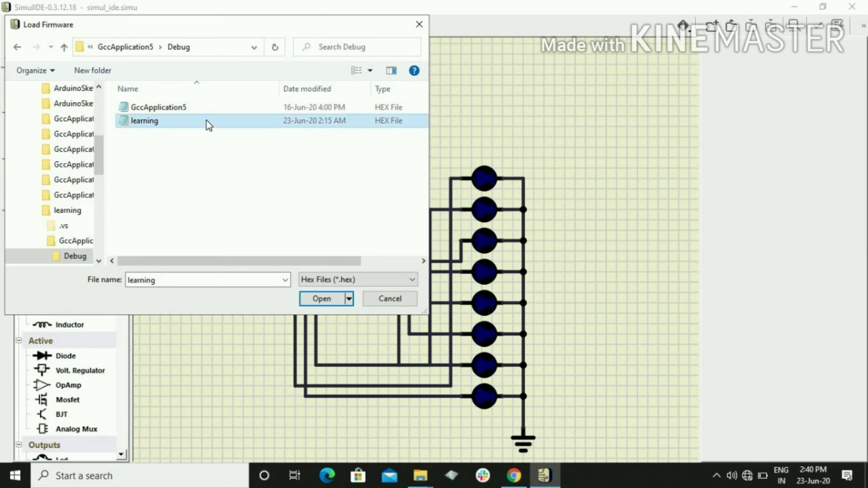
left_click(305, 300)
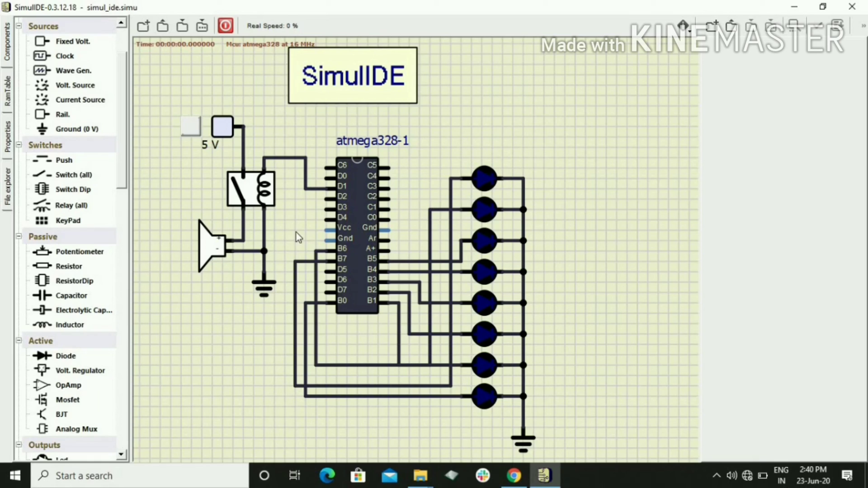
Run the circuit simulation with the loaded firmware, stop it, and start it again.
left_click(229, 26)
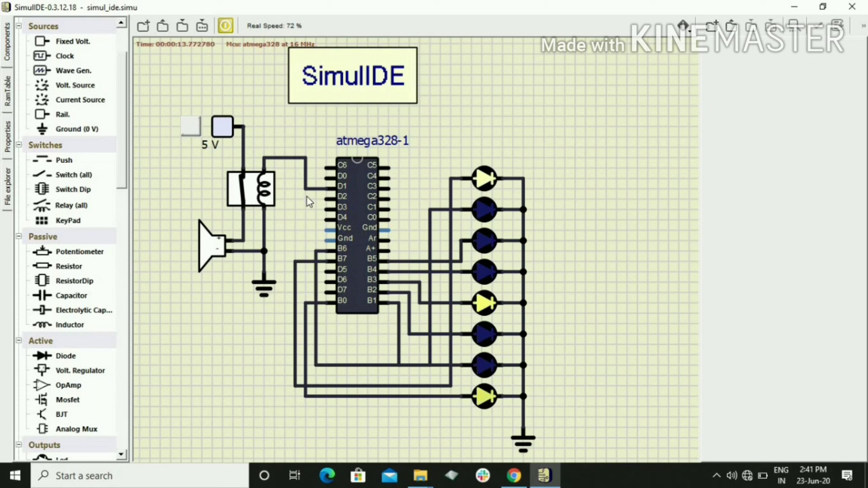
left_click(232, 28)
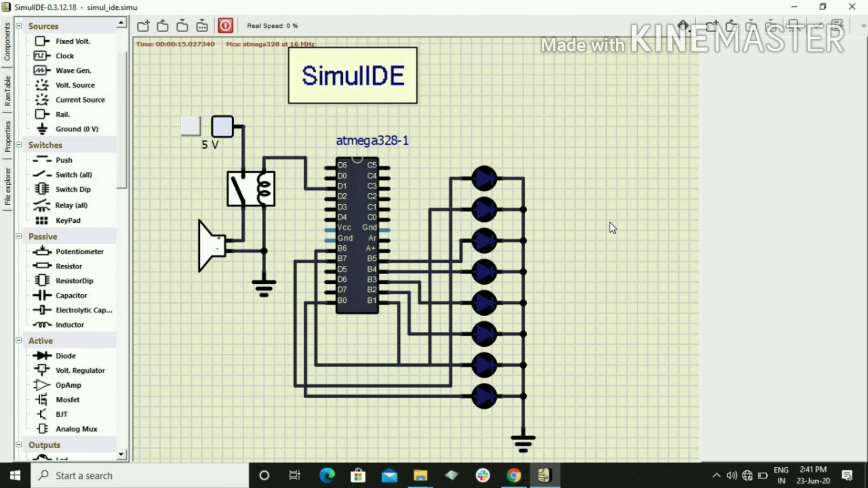
left_click(228, 28)
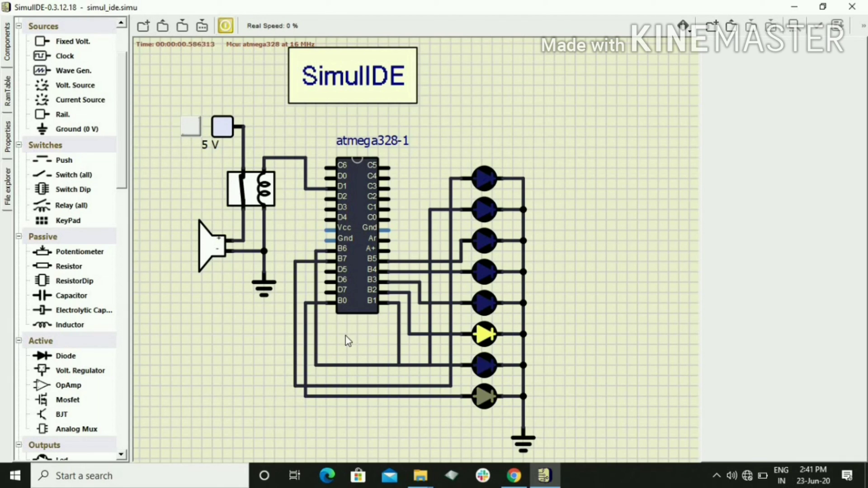